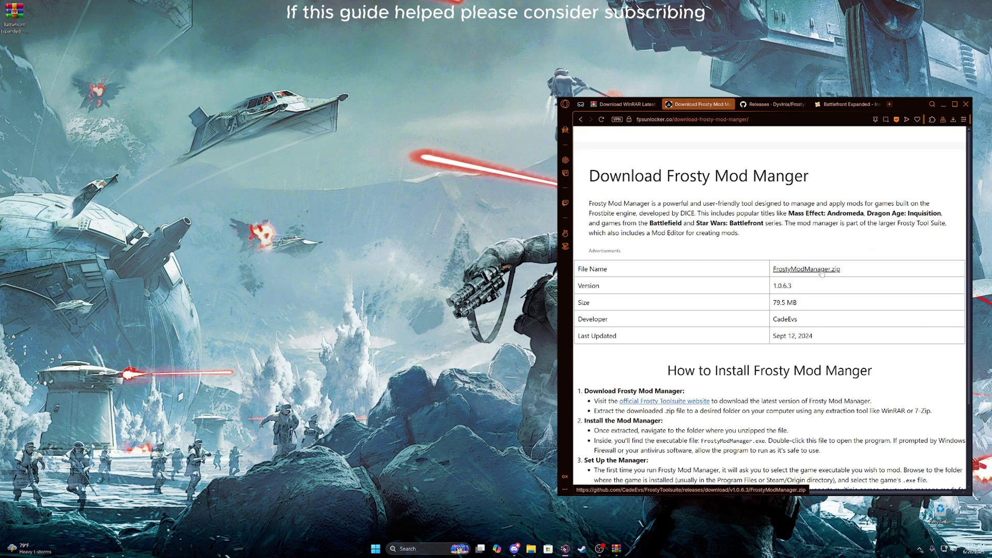
Download FrostyModManager (5).zip (79.5 MB) and reveal it in its Downloads folder.
left_click(799, 269)
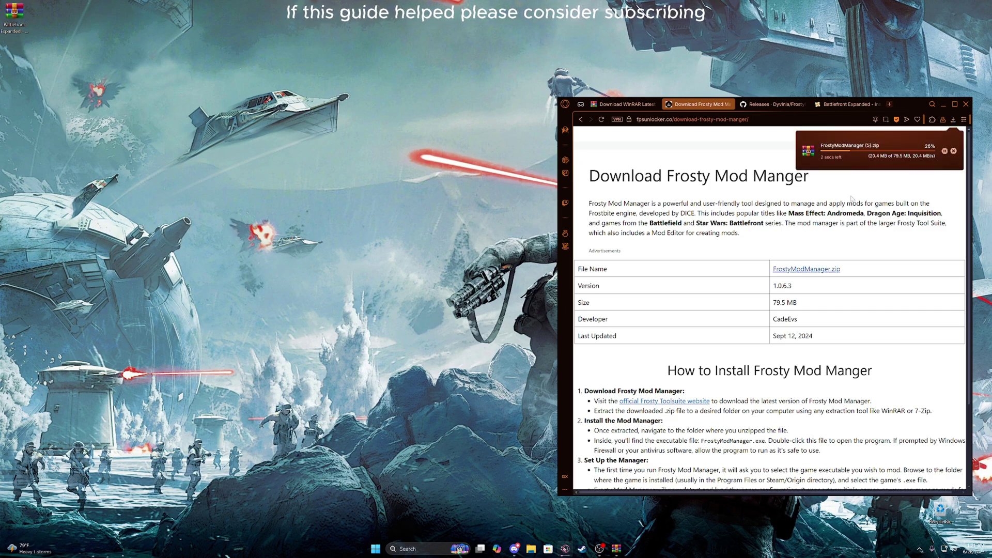
left_click(951, 121)
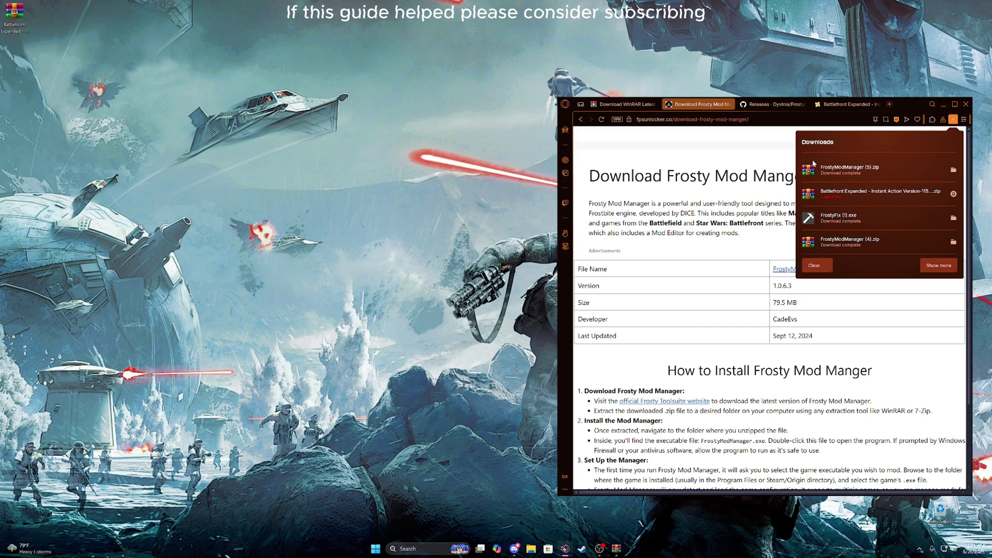
left_click(826, 168)
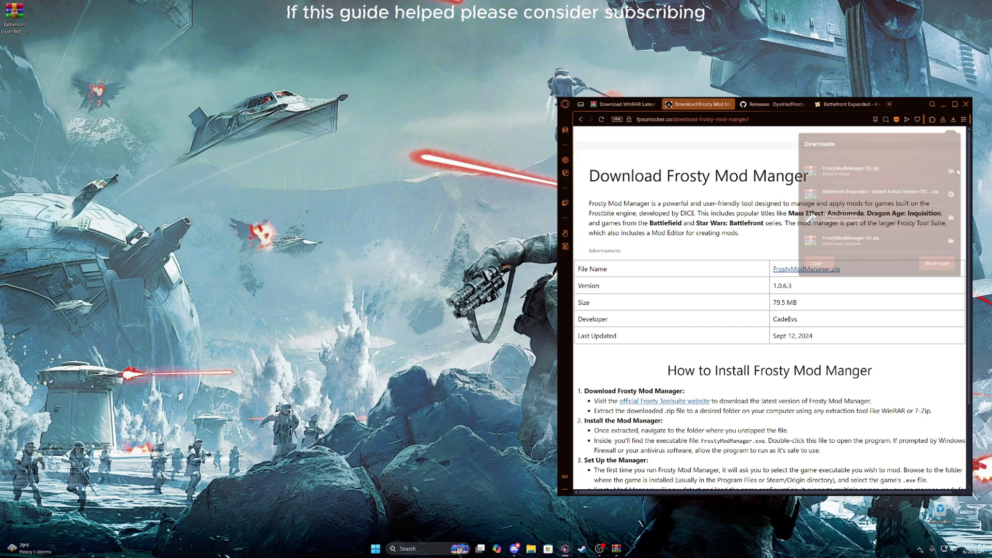
Extract the FrostyModManager folder from FrostyModManager (5).zip onto the Desktop and open it in WinRAR.
left_click_drag(622, 76, 678, 136)
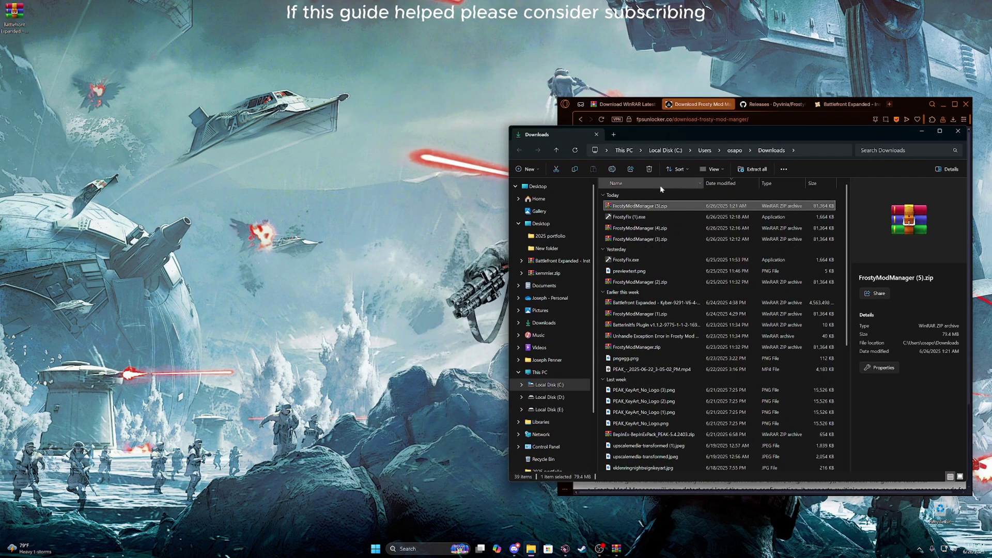
double_click(638, 207)
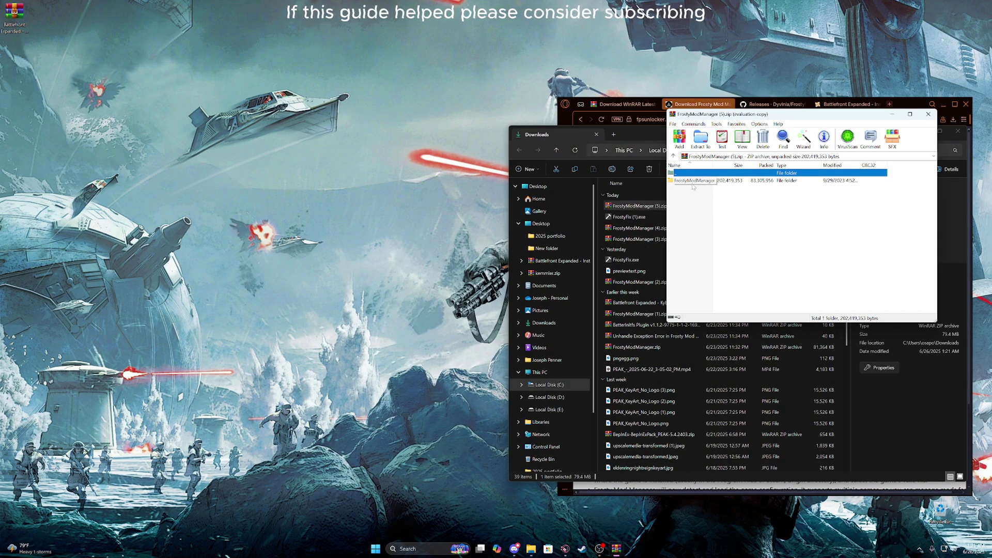
key("Escape")
left_click(686, 181)
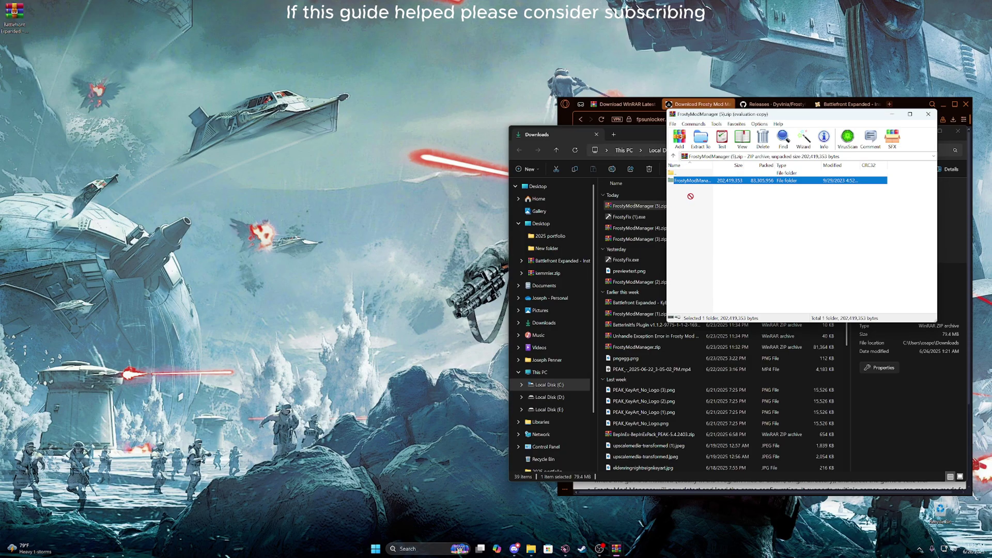
left_click_drag(687, 185, 548, 261)
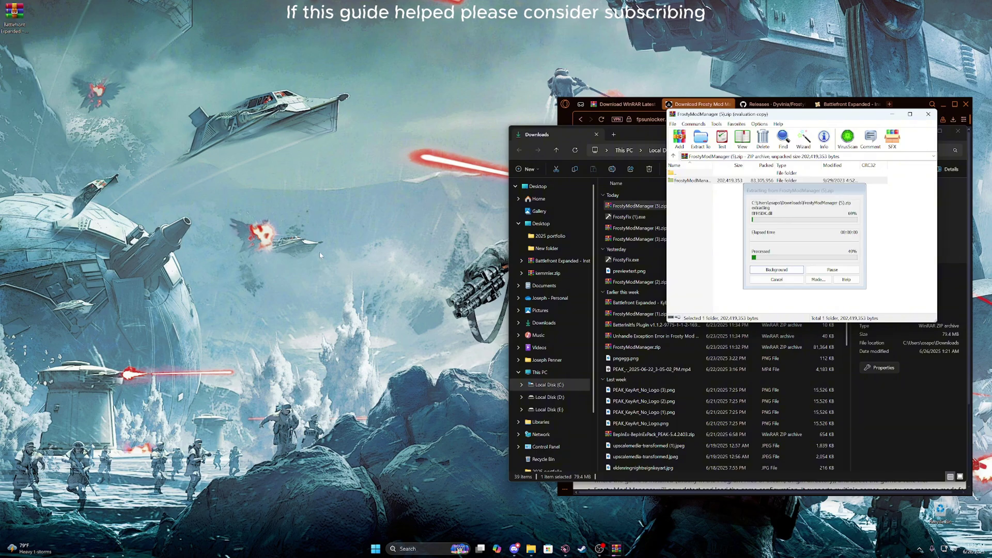
left_click_drag(14, 53, 217, 248)
double_click(217, 243)
left_click_drag(675, 120, 633, 137)
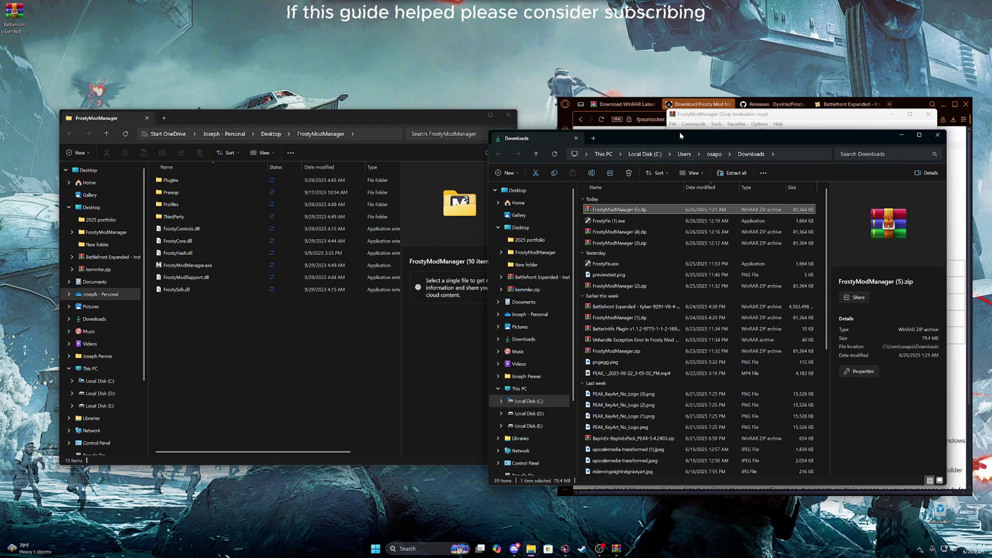
Close Downloads and tick Run as administrator in FrostyModManager.exe's Compatibility properties.
left_click(937, 134)
left_click(180, 265)
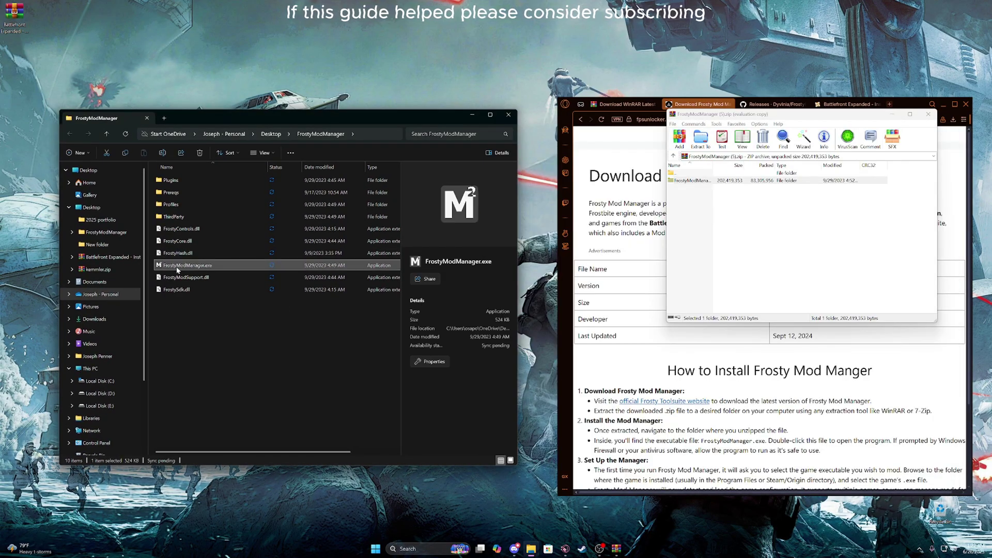
right_click(179, 269)
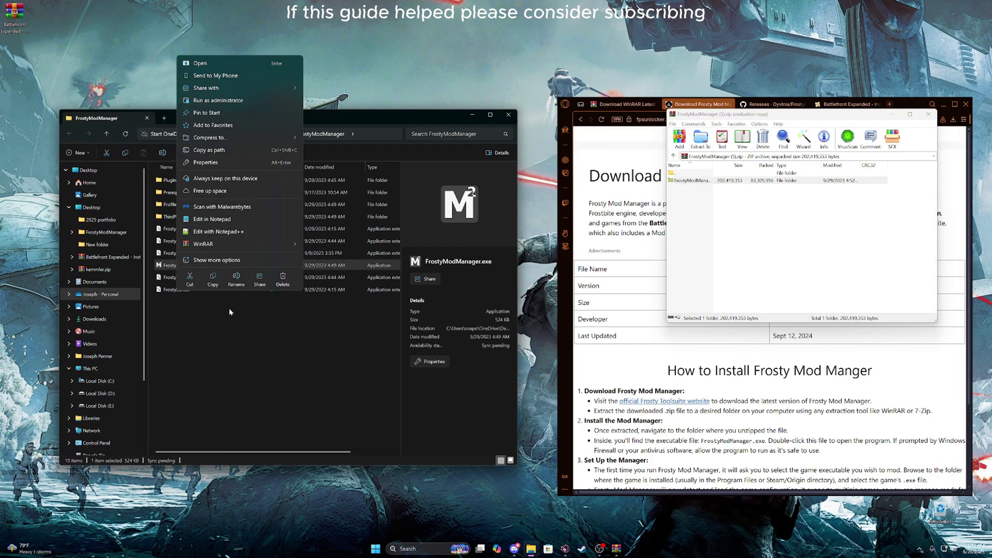
left_click(216, 260)
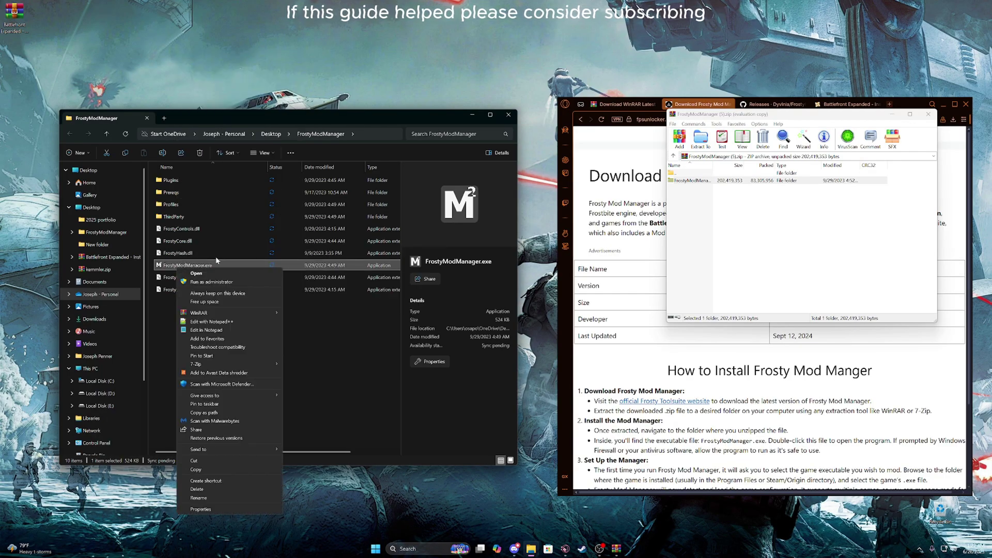
left_click(201, 510)
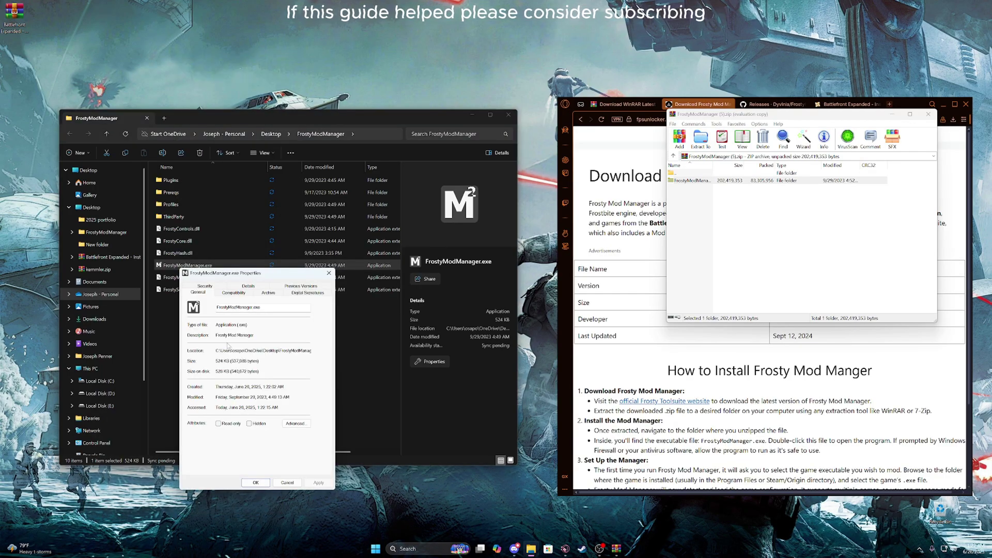
left_click(233, 293)
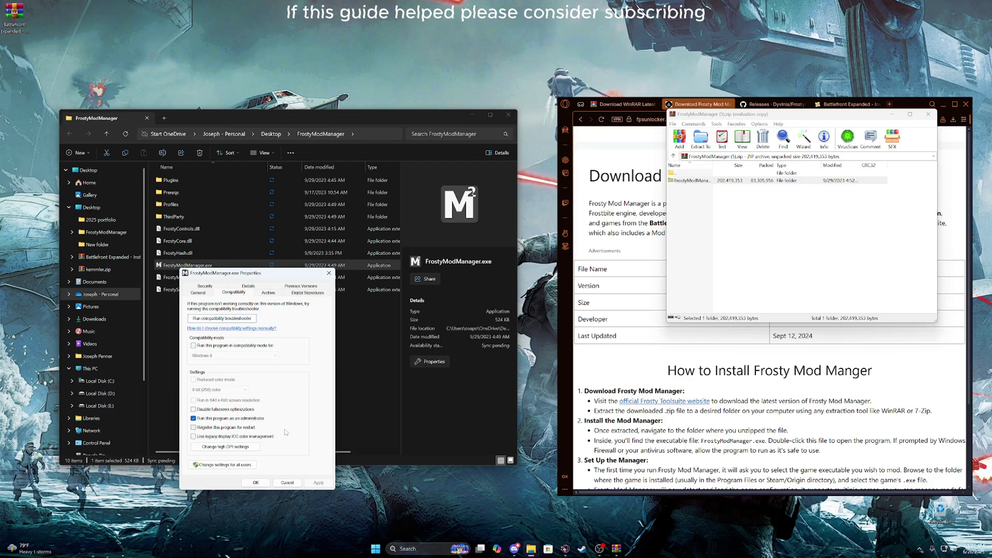
left_click(217, 419)
left_click(255, 482)
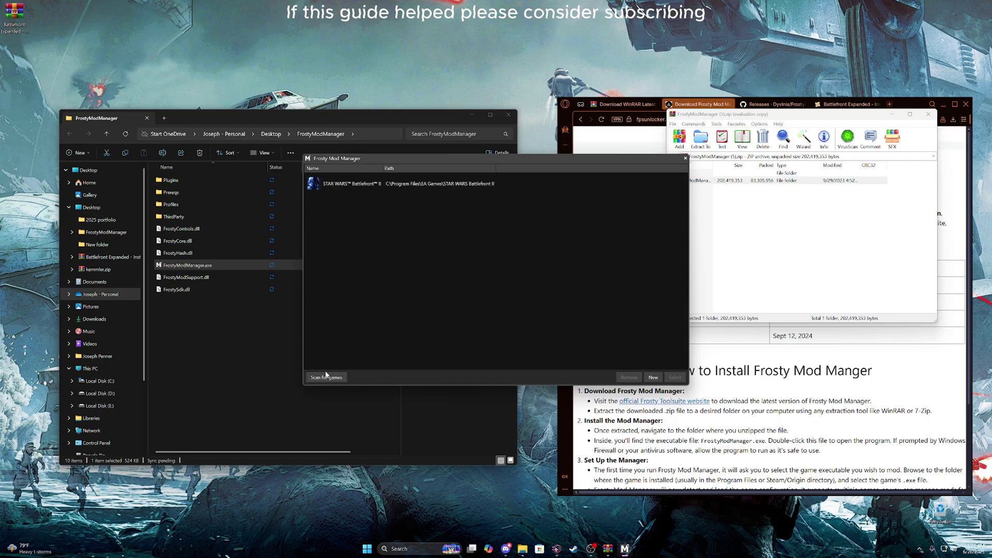
Choose STAR WARS Battlefront II as the game and reposition the Frosty Mod Manager window.
double_click(354, 188)
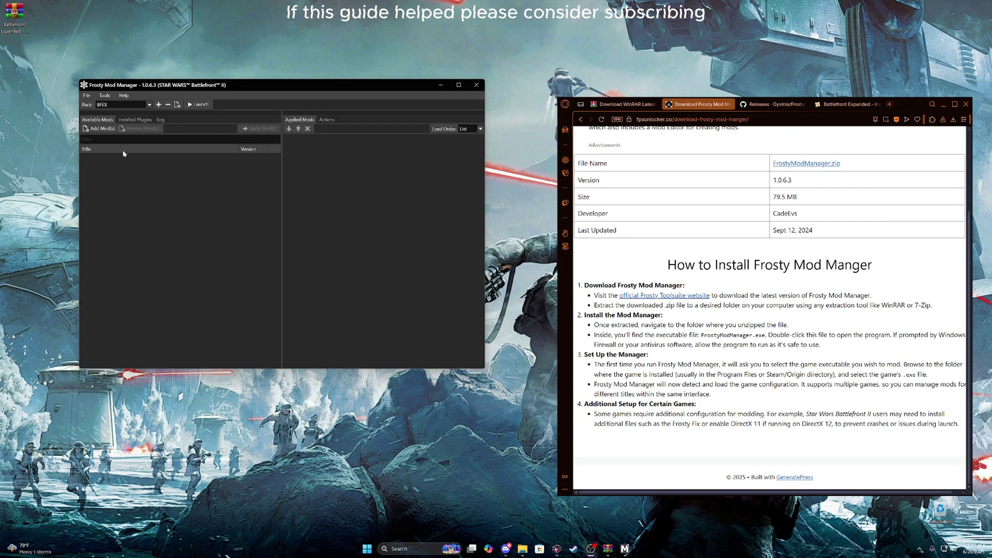
left_click_drag(264, 84, 307, 97)
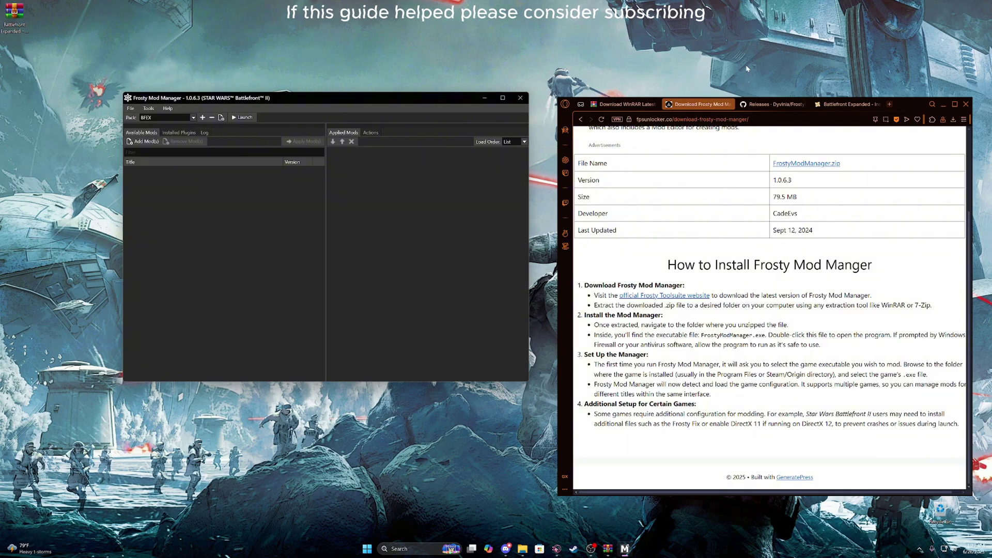
Browse the Battlefront Expanded - Instant Action description, then show its Files list with the V6.4.3 file.
left_click(839, 103)
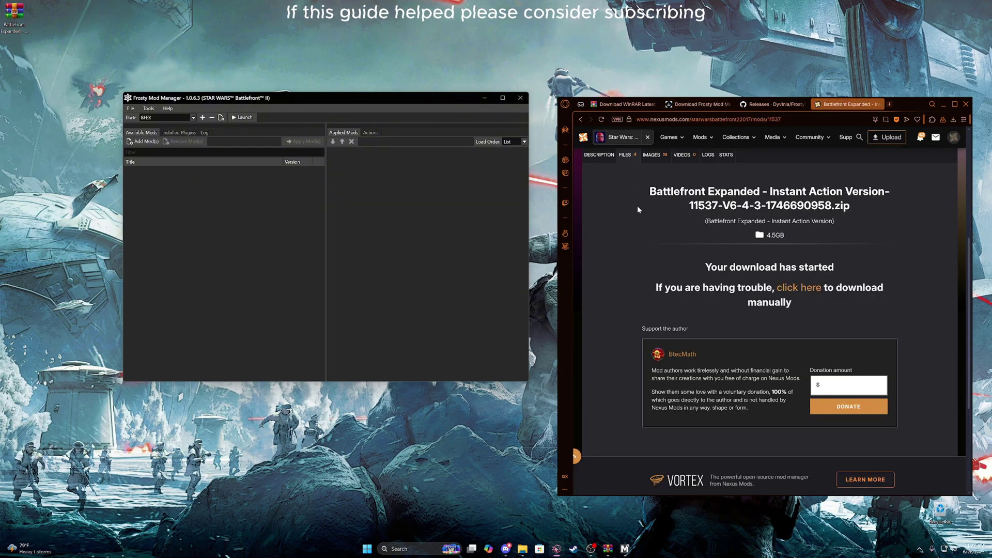
scroll(694, 186, "up", 5)
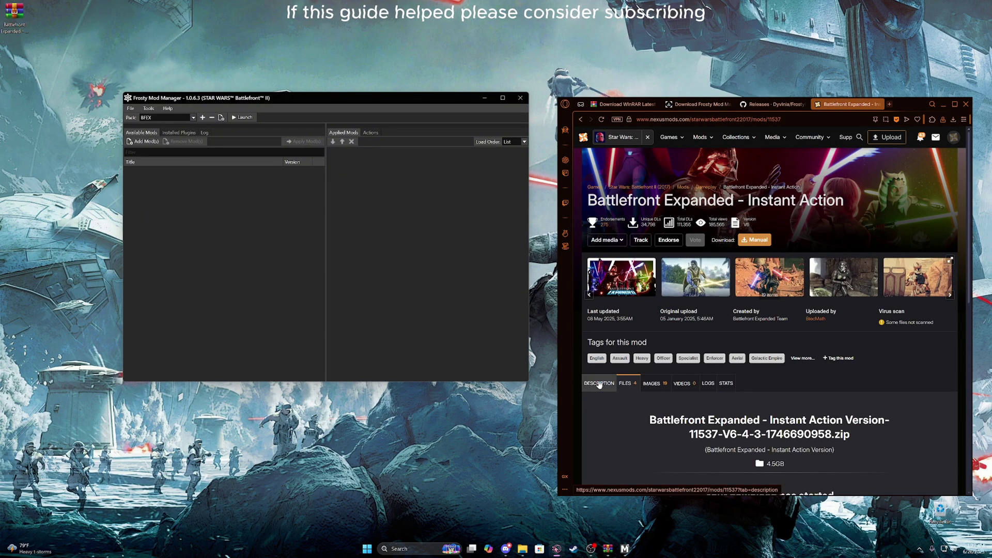
scroll(696, 370, "down", 15)
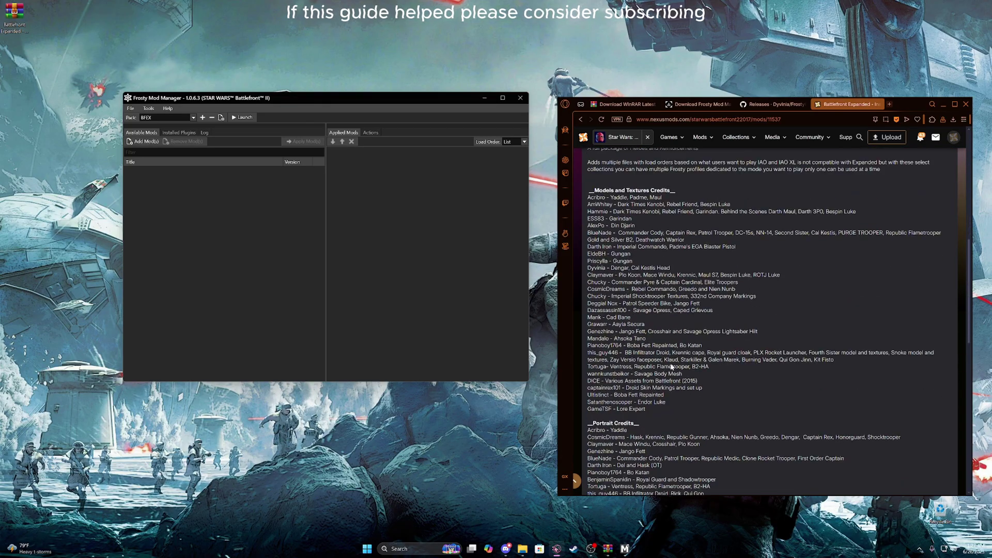
scroll(775, 321, "down", 3)
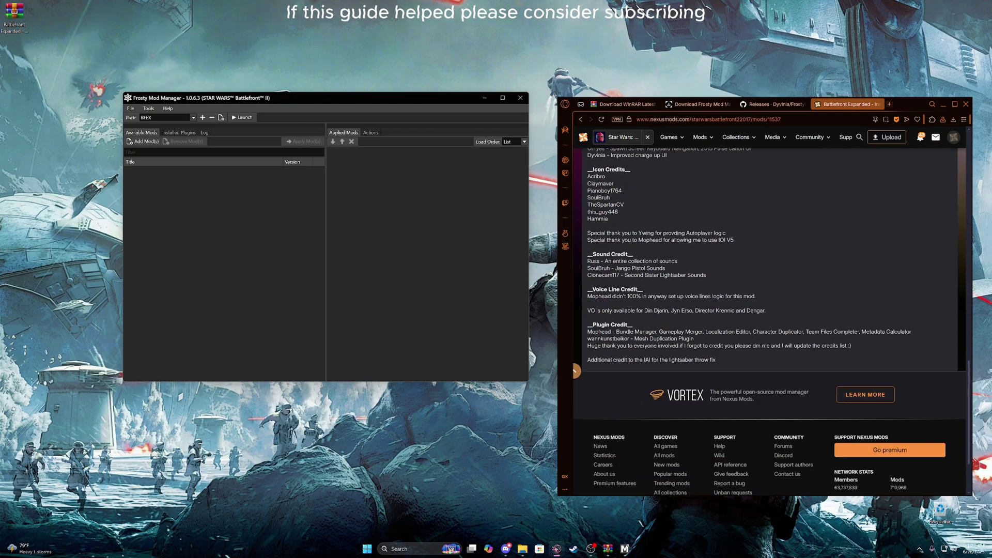
scroll(770, 320, "up", 8)
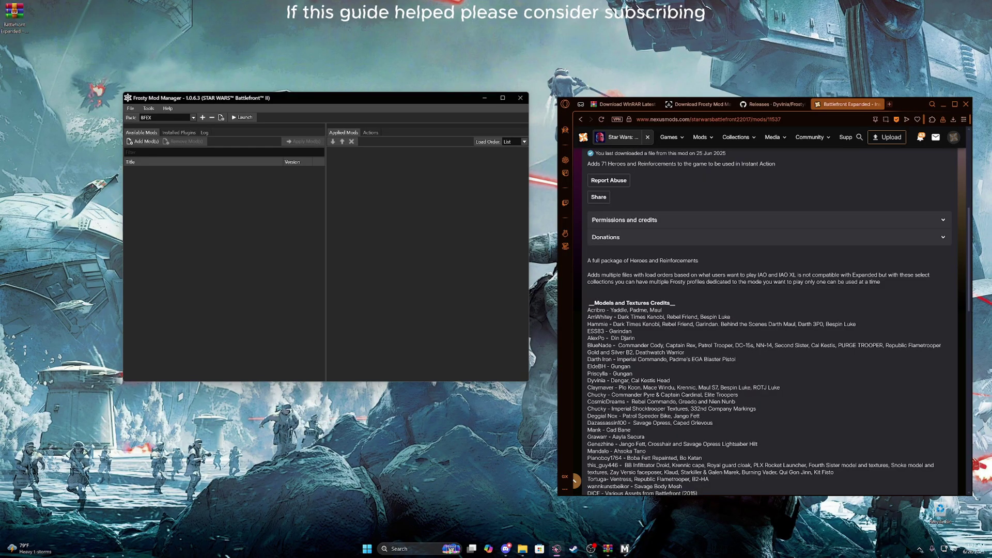
scroll(641, 352, "up", 5)
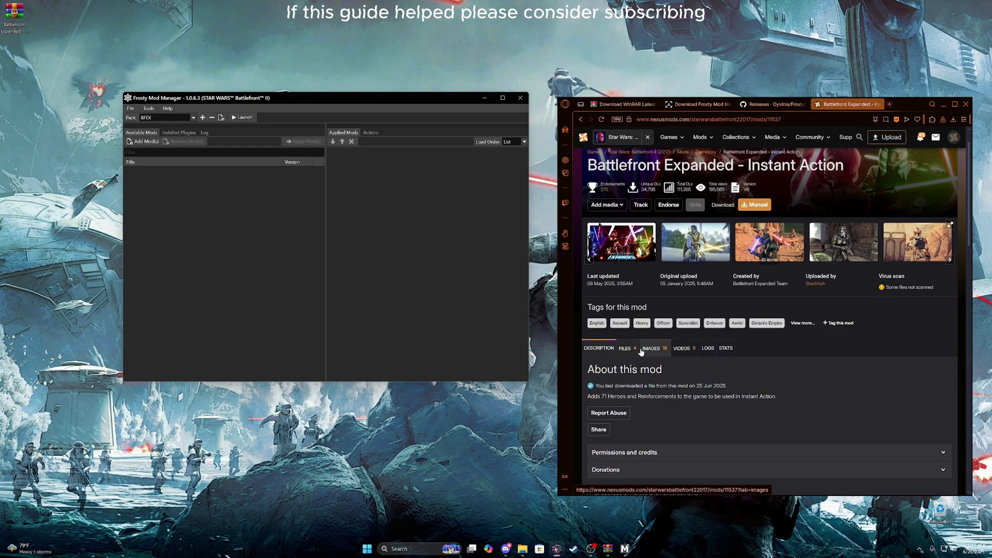
scroll(671, 267, "up", 1)
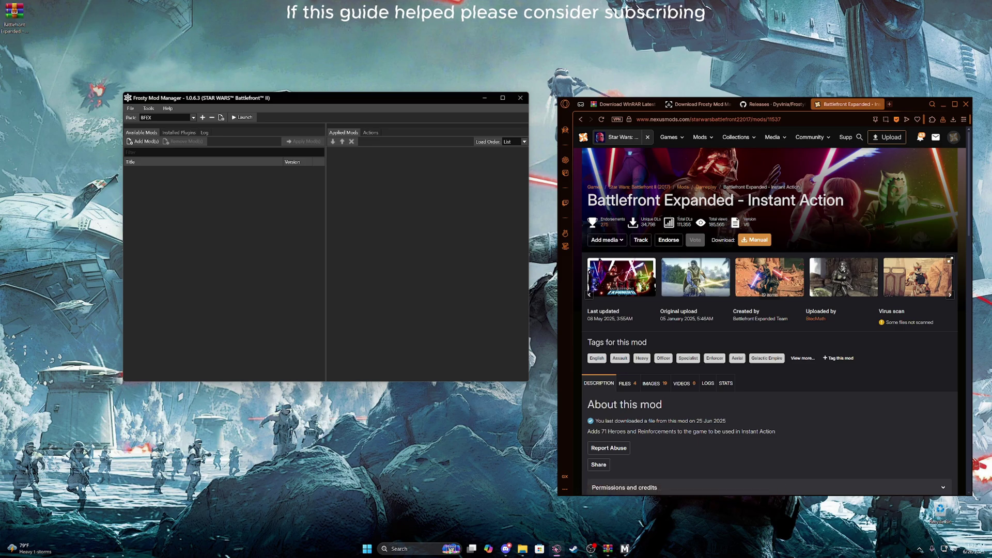
left_click_drag(775, 432, 683, 432)
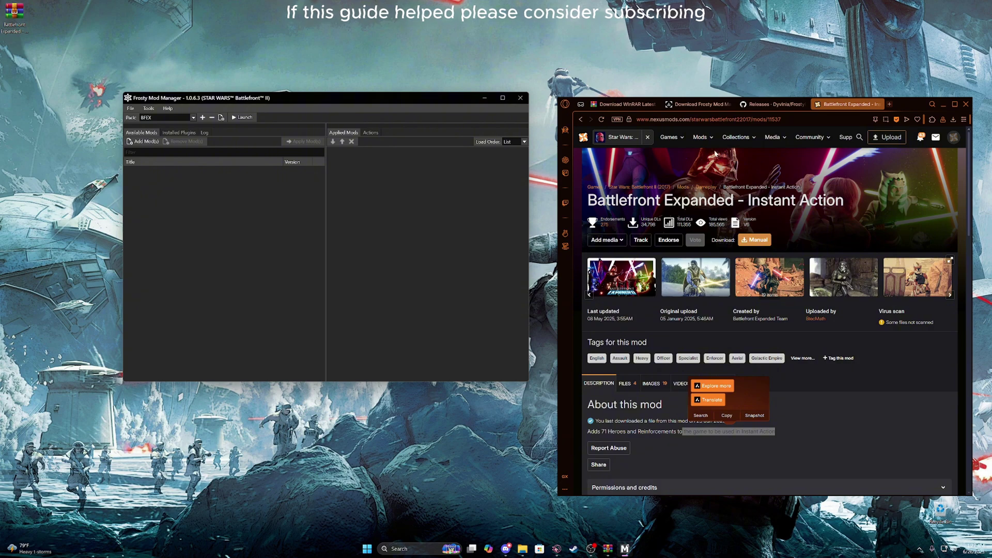
left_click(637, 392)
scroll(651, 361, "down", 4)
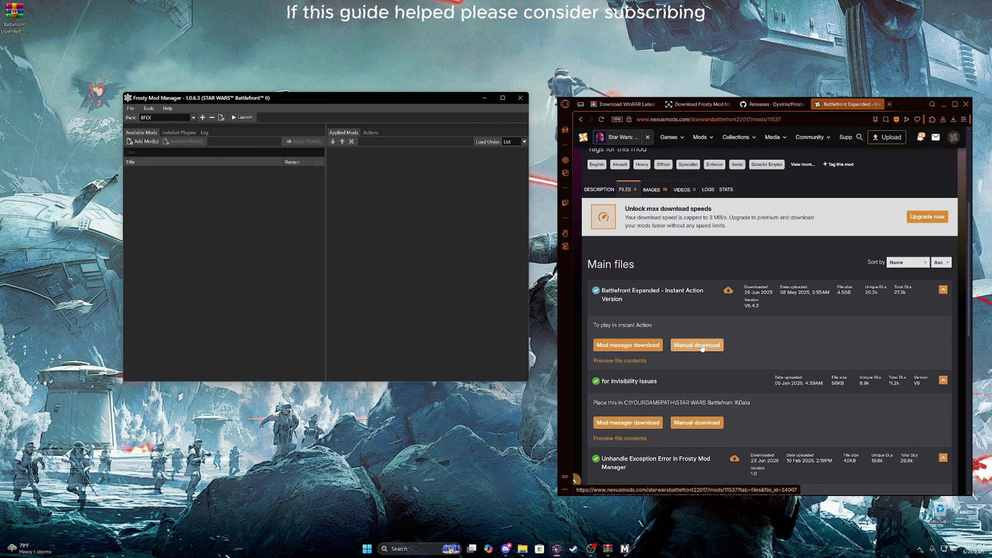
Manually download the 4.5GB Instant Action Version file and start Add Mod(s) in Frosty Mod Manager.
left_click(702, 346)
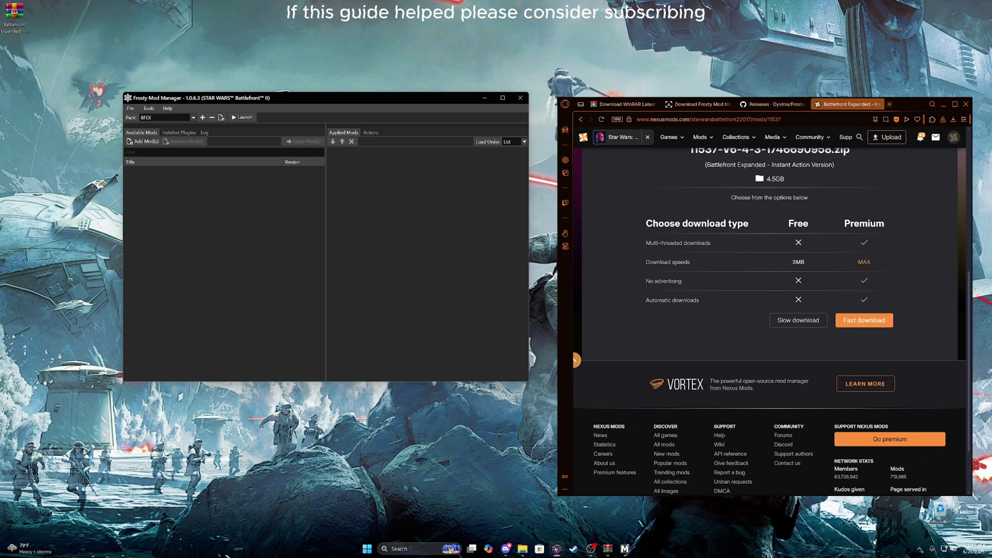
left_click_drag(765, 179, 790, 175)
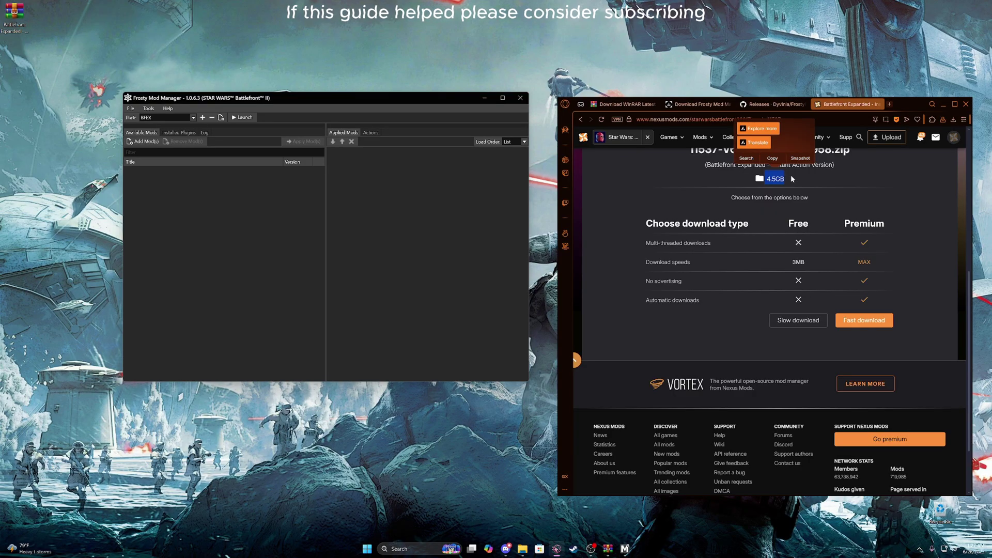
scroll(835, 189, "up", 2)
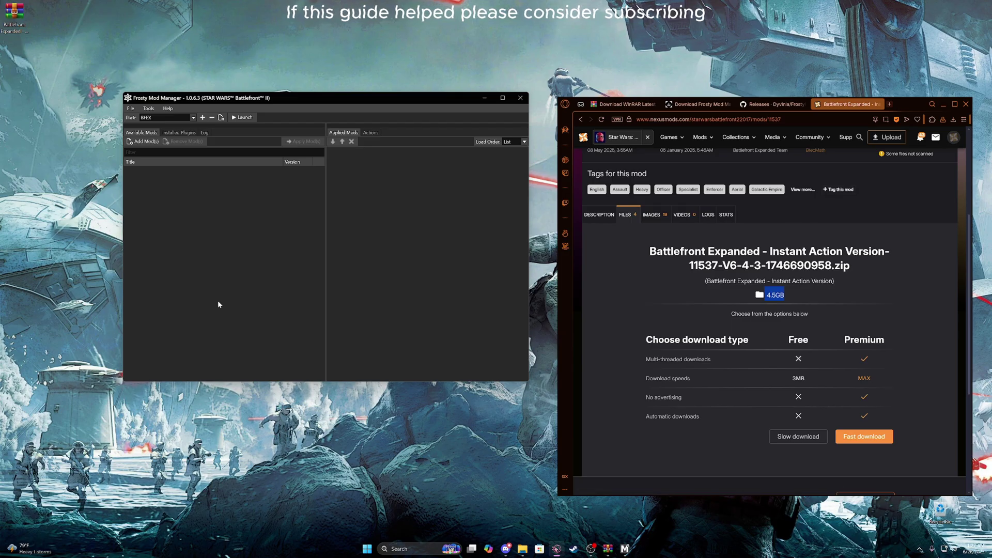
left_click(14, 10)
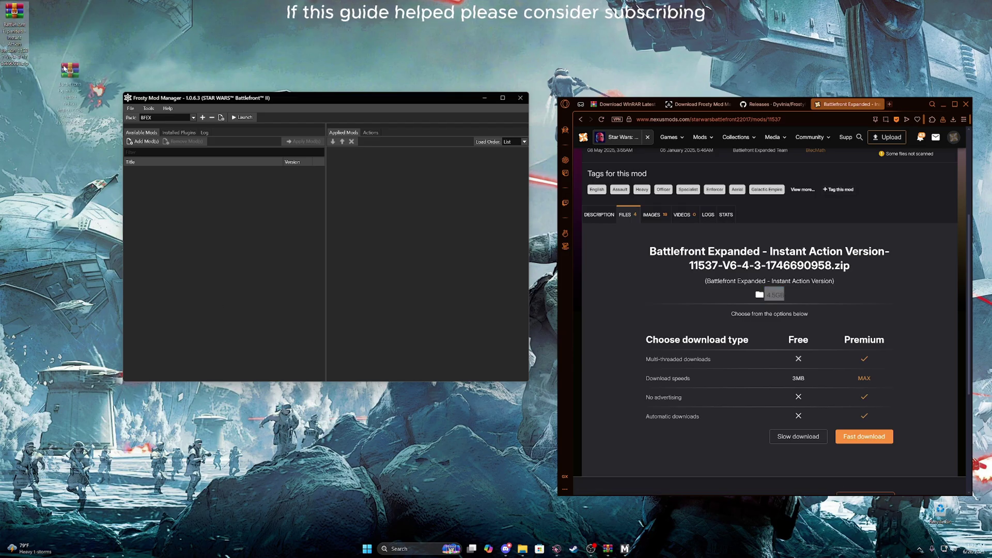
left_click(147, 141)
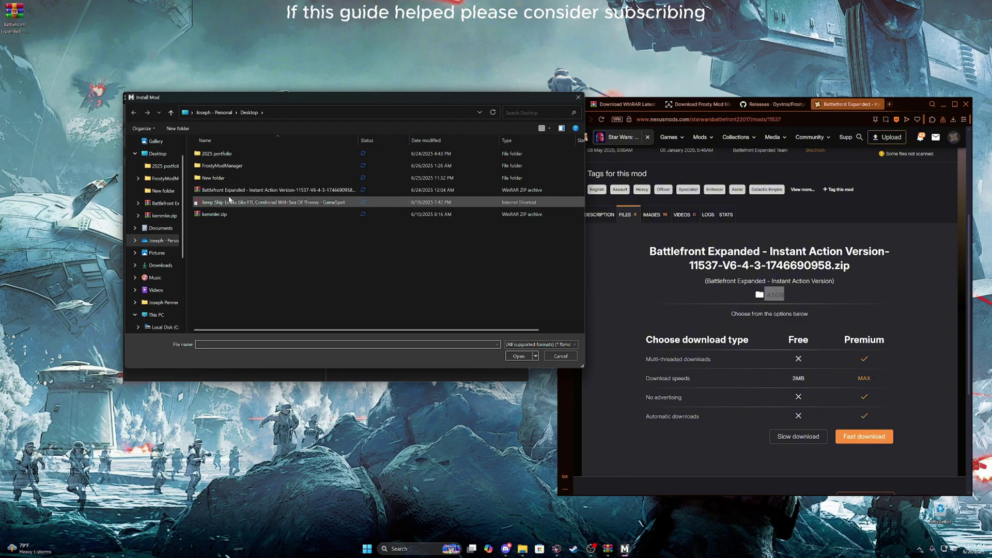
Install the Battlefront Expanded - Instant Action zip from the Desktop into Frosty Mod Manager.
left_click(233, 190)
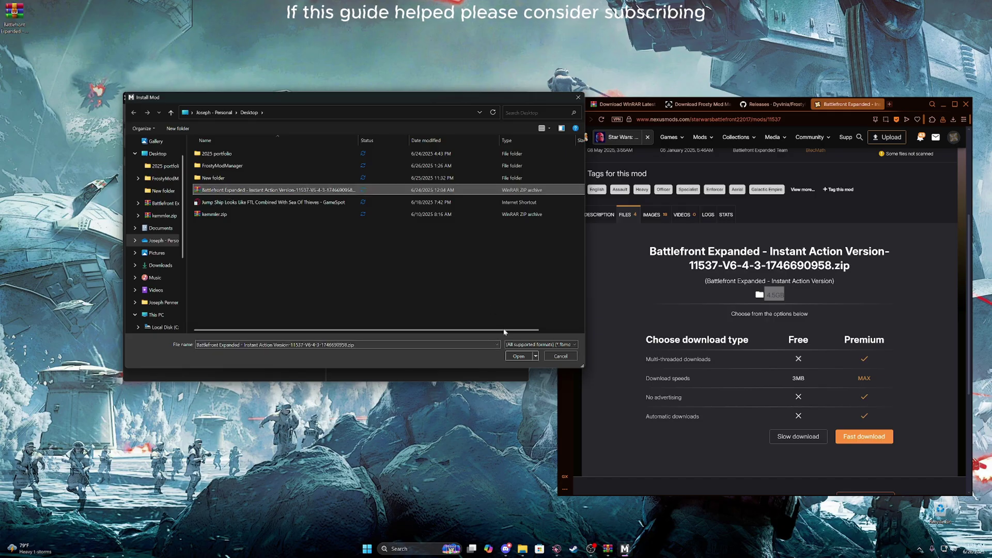
left_click(518, 356)
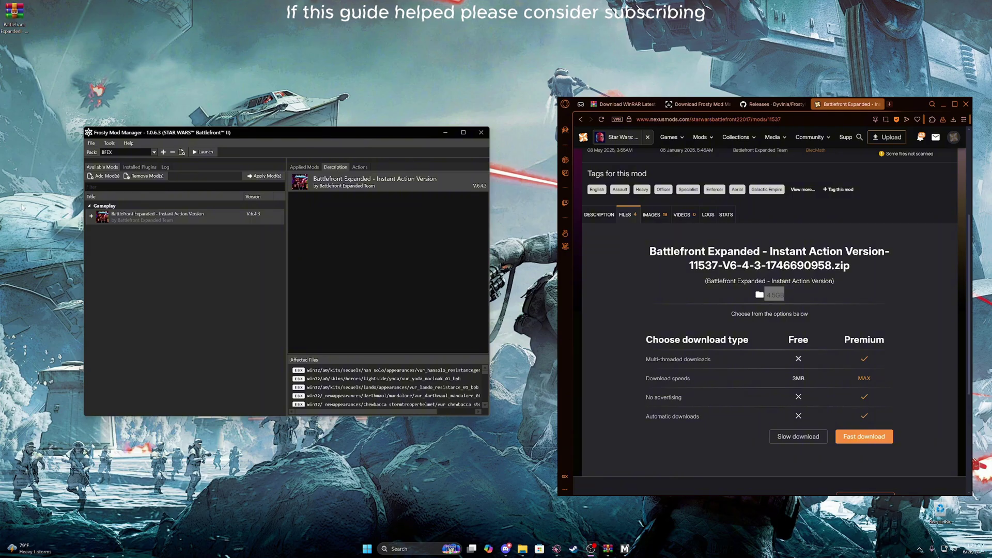
Apply Battlefront Expanded - Instant Action Version to the mod pack from the Applied Mods tab.
left_click(302, 167)
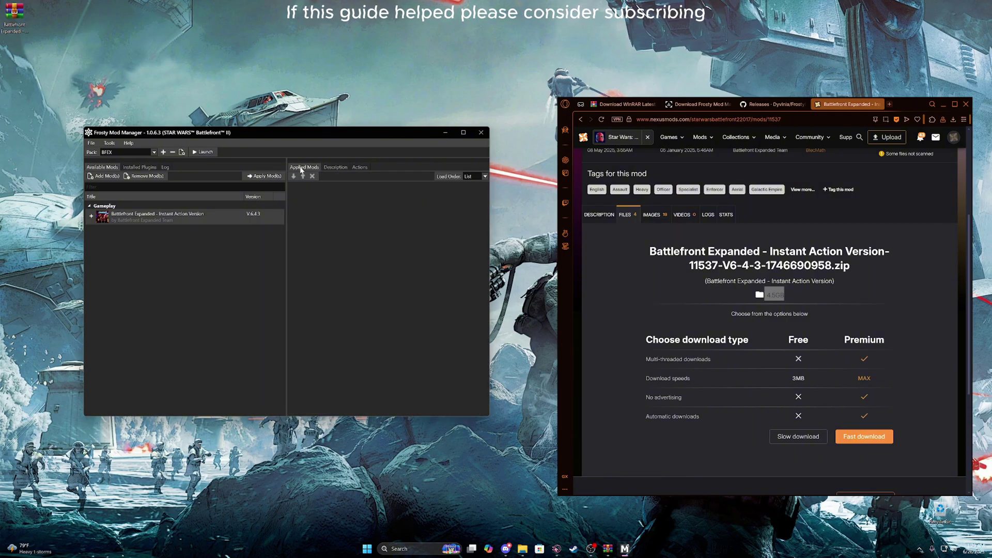
left_click(267, 177)
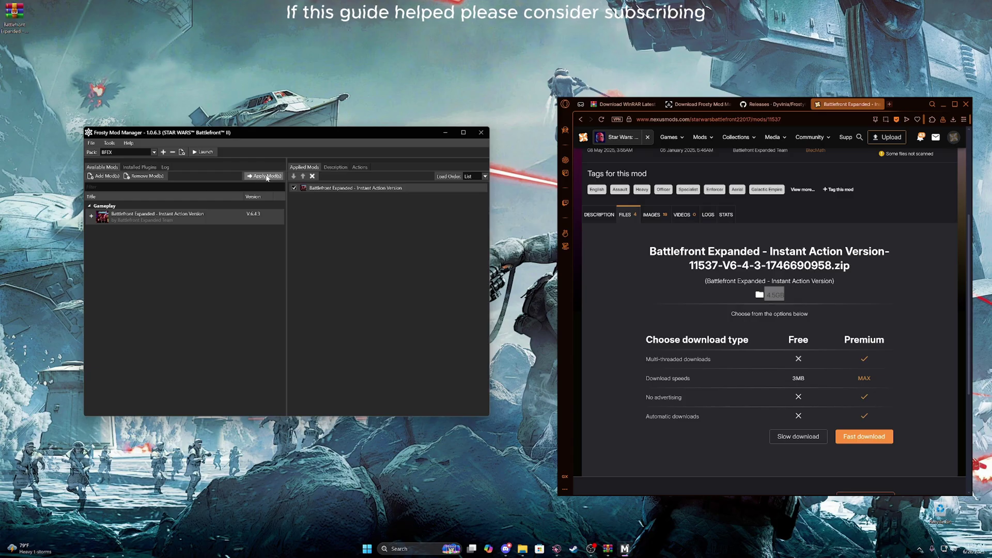
left_click_drag(246, 136, 326, 104)
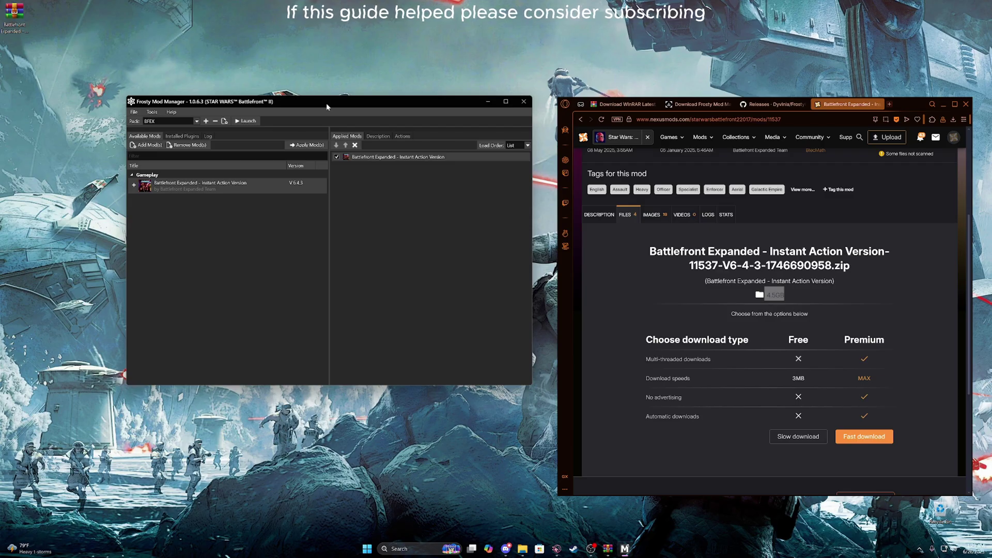
left_click_drag(327, 103, 609, 121)
left_click_drag(322, 254, 262, 216)
Open the FrostyModManager folder, minimize the mod manager, and switch to the FrostyFix releases page.
double_click(269, 210)
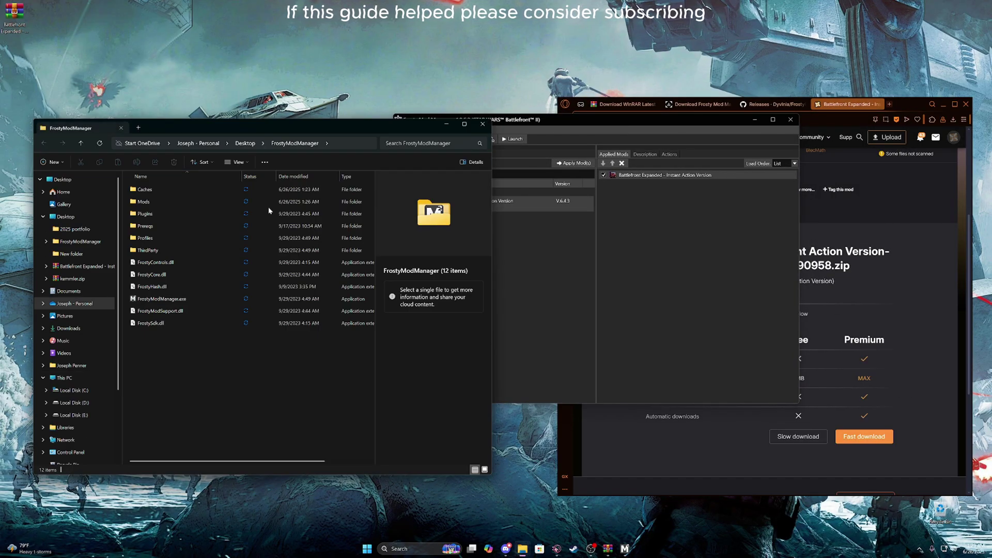
left_click(586, 126)
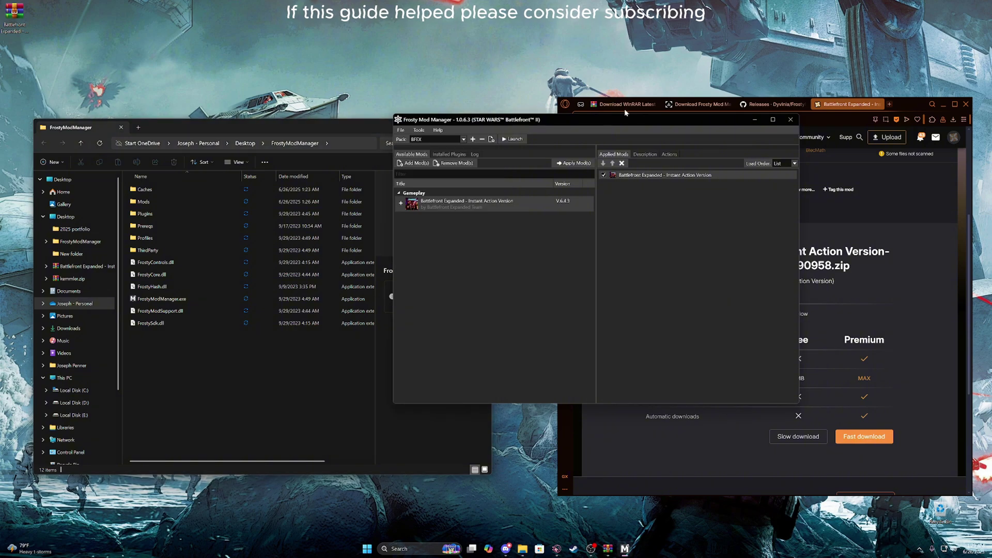
left_click(755, 119)
left_click(772, 104)
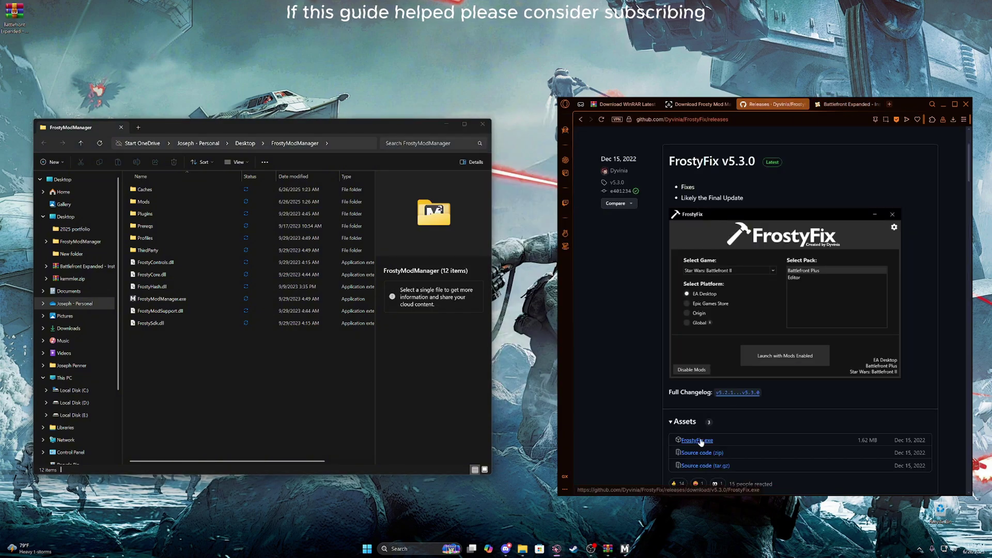
scroll(735, 415, "down", 1)
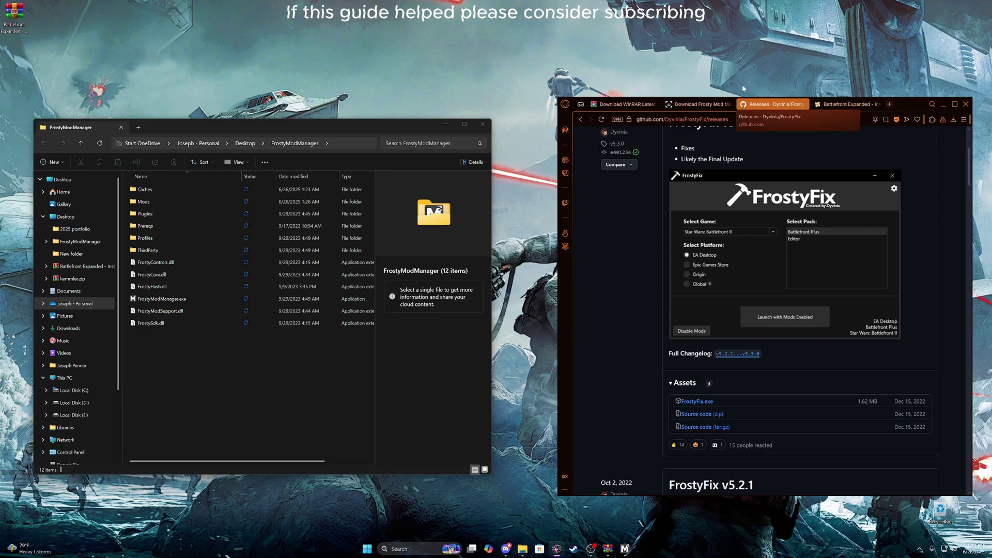
Move FrostyFix (1).exe from the browser downloads into the FrostyModManager folder and close Frosty Mod Manager.
left_click(948, 120)
left_click_drag(856, 219, 234, 370)
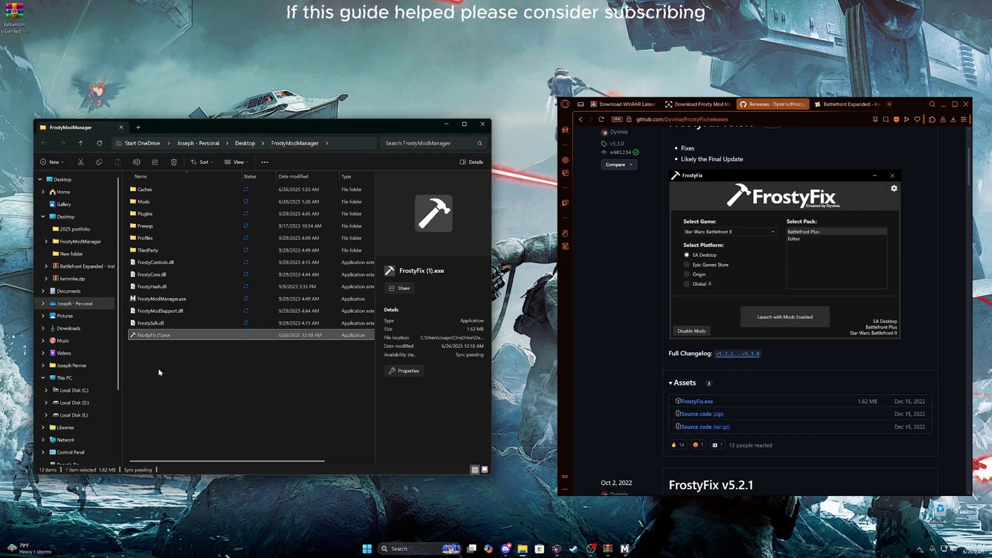
left_click(177, 364)
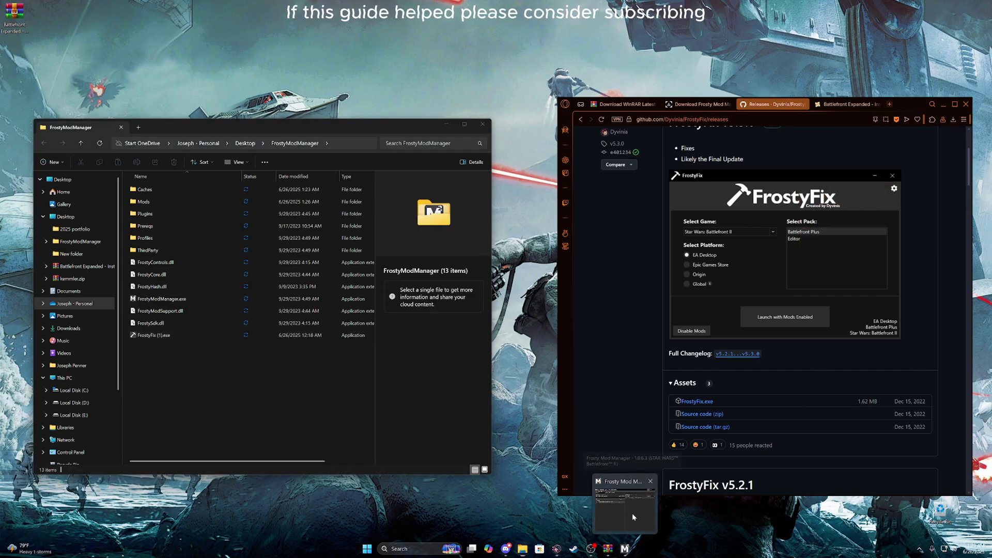
left_click(629, 513)
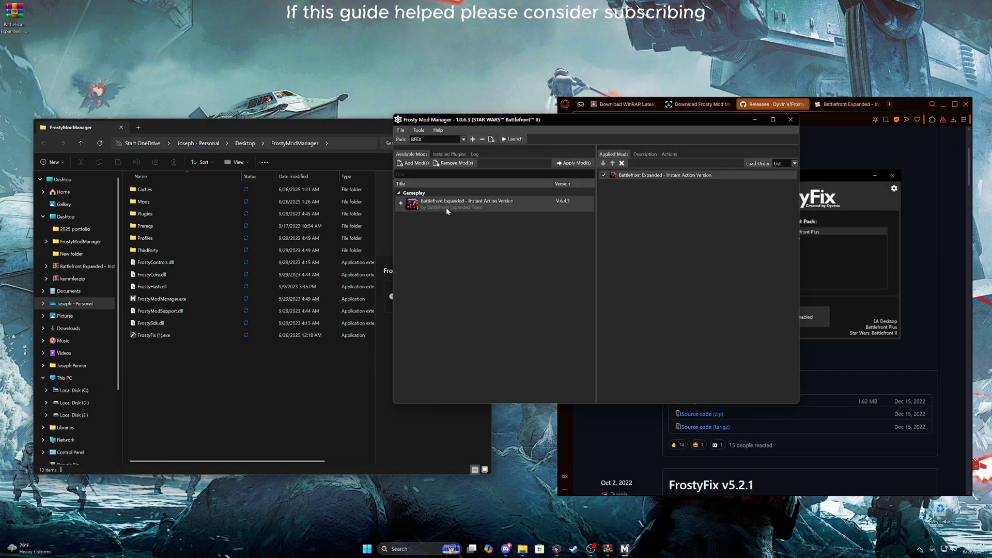
left_click(790, 119)
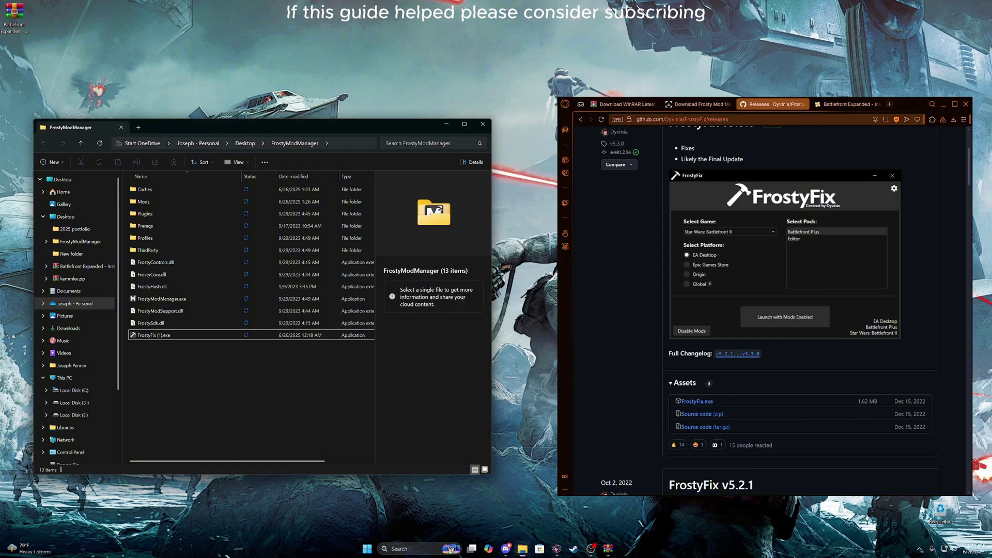
Run FrostyFix (1).exe, enable Battlefront II mods globally on the Global platform, then close it.
double_click(159, 335)
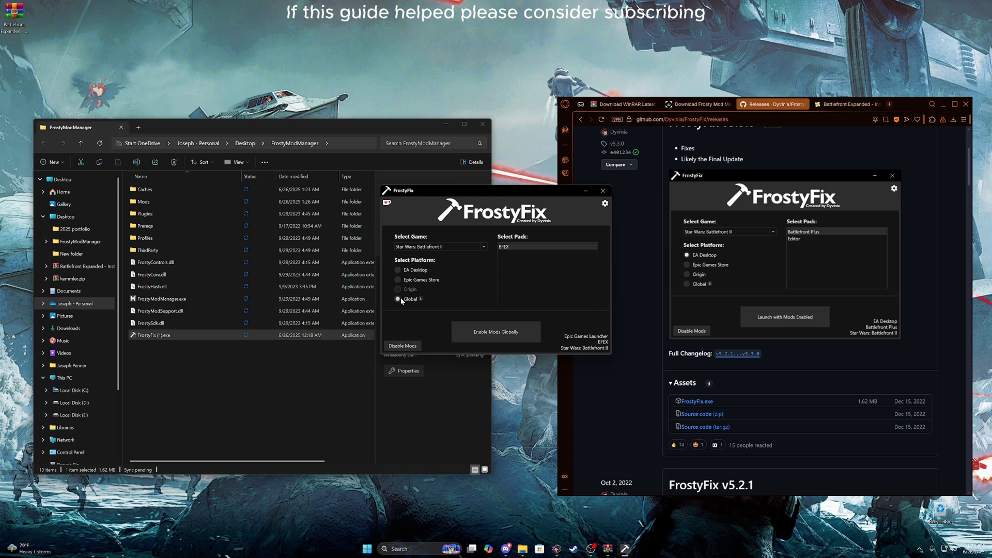
mouse_move(399, 301)
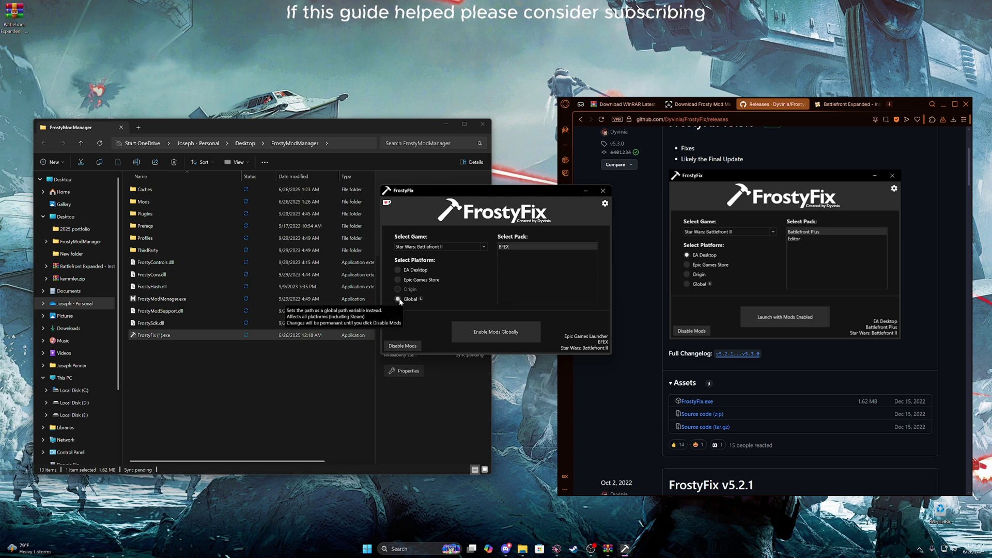
left_click(513, 333)
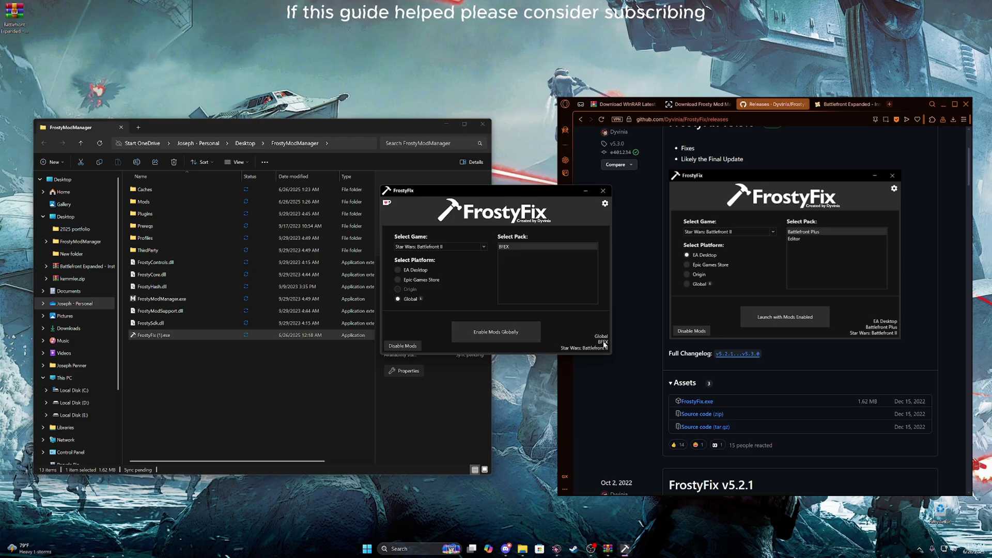
left_click(603, 191)
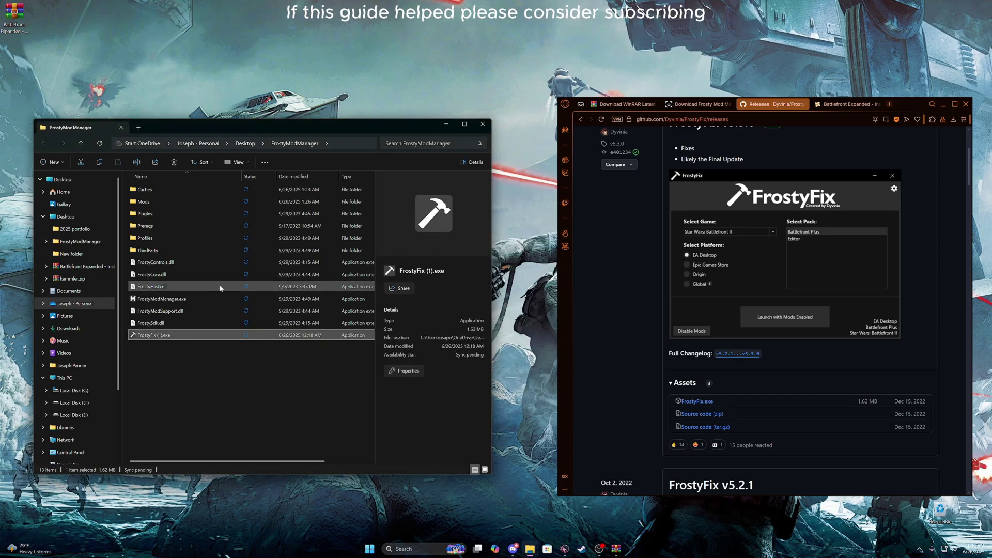
Relaunch Frosty Mod Manager and open the STAR WARS Battlefront II profile on the BFEX pack.
left_click(187, 300)
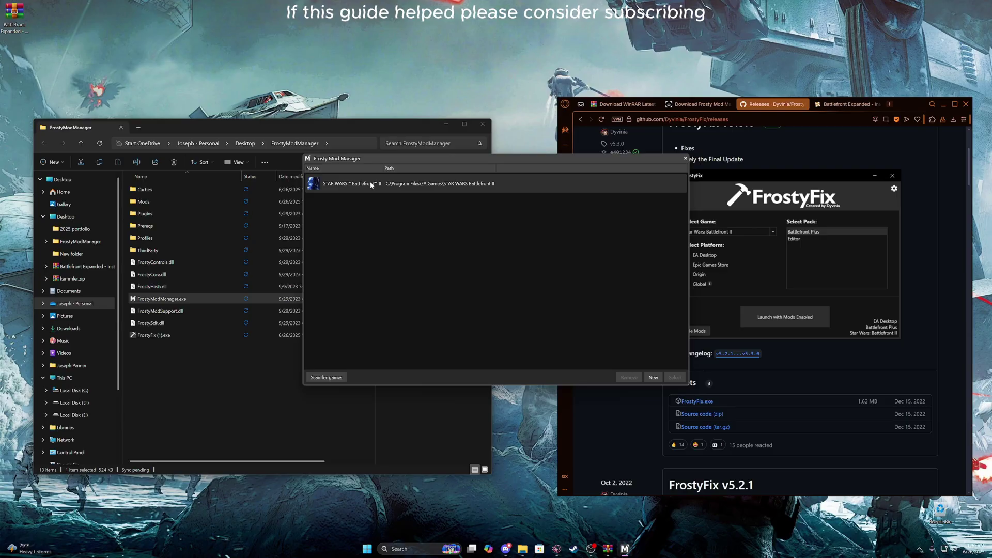
left_click(371, 185)
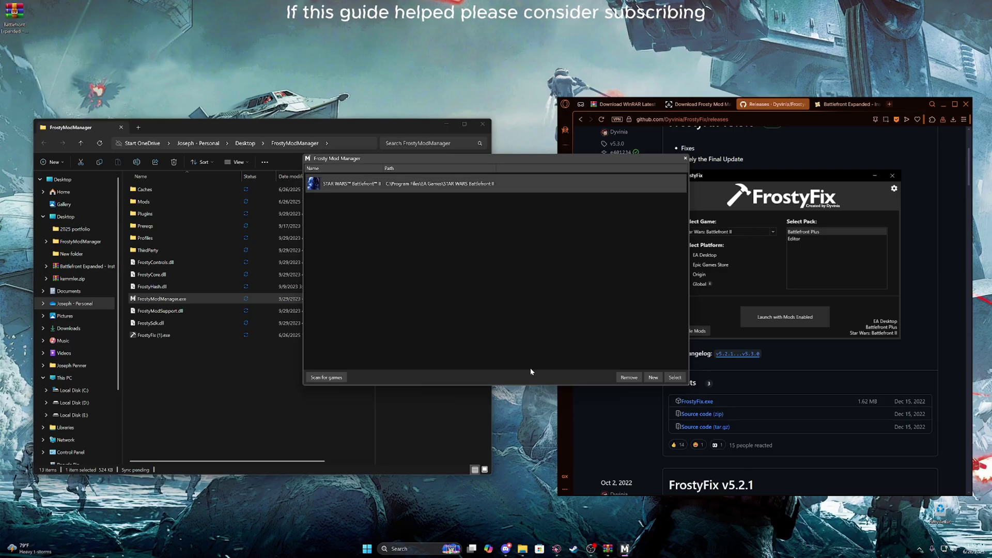
double_click(456, 184)
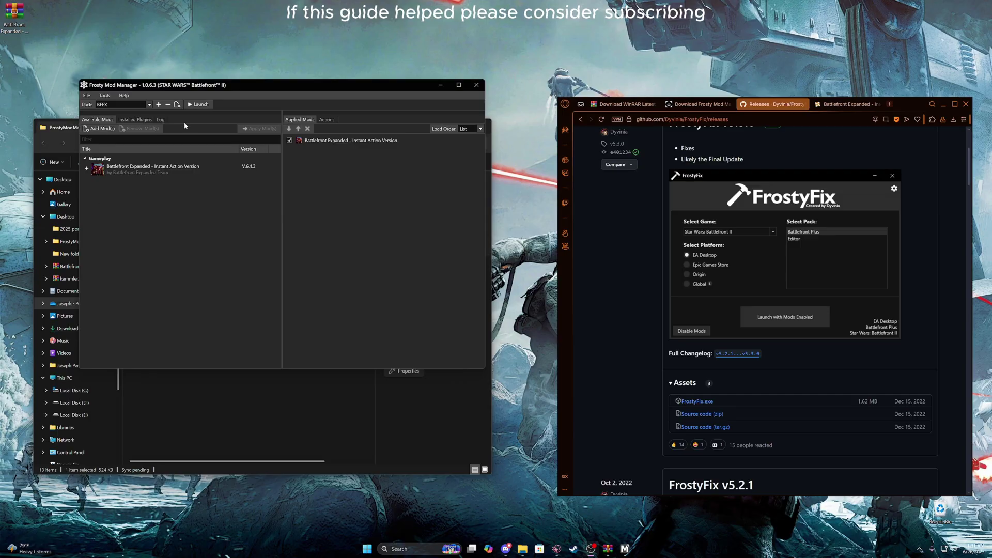
Launch Battlefront II with the BFEX pack and accept the Frosty Toolsuite new-installation notice.
left_click(195, 106)
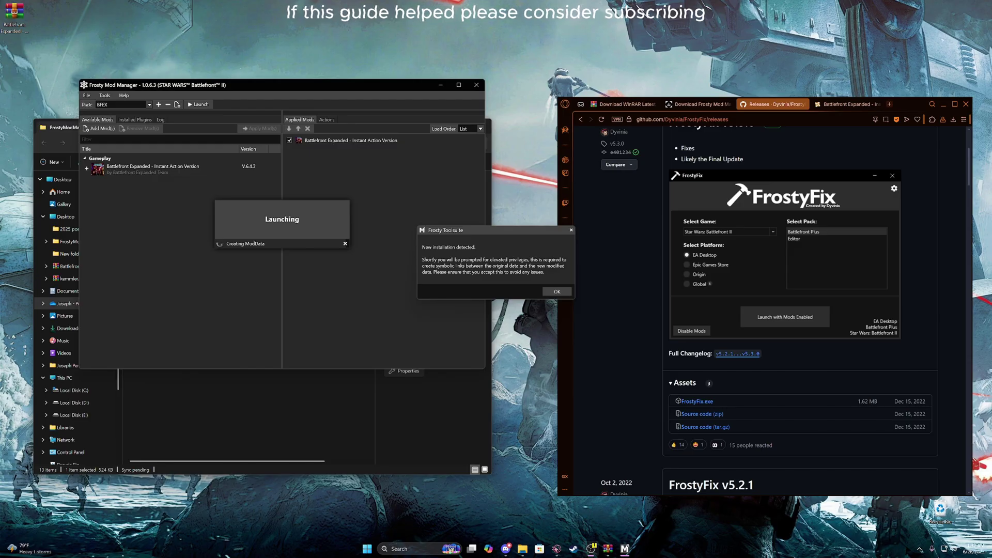
left_click_drag(507, 230, 424, 220)
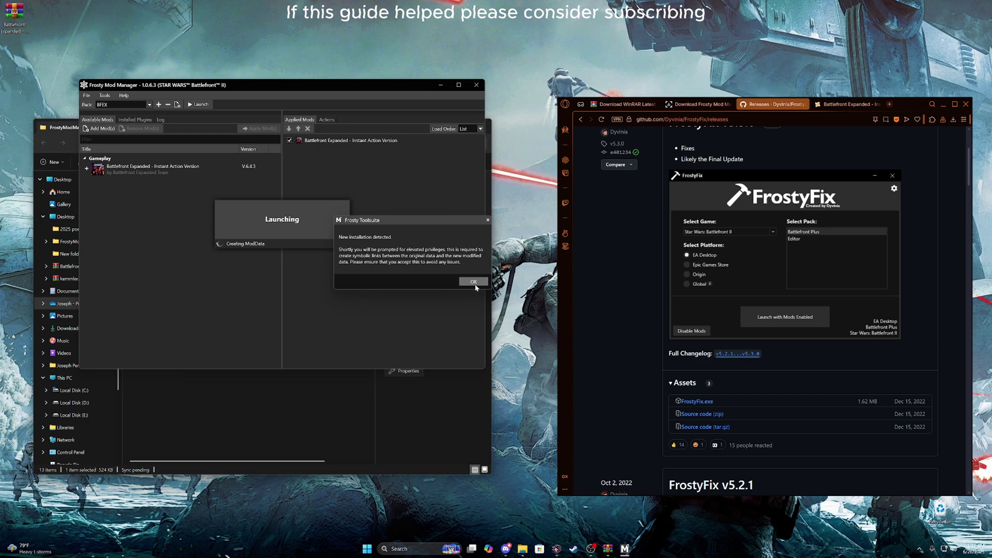
left_click(475, 283)
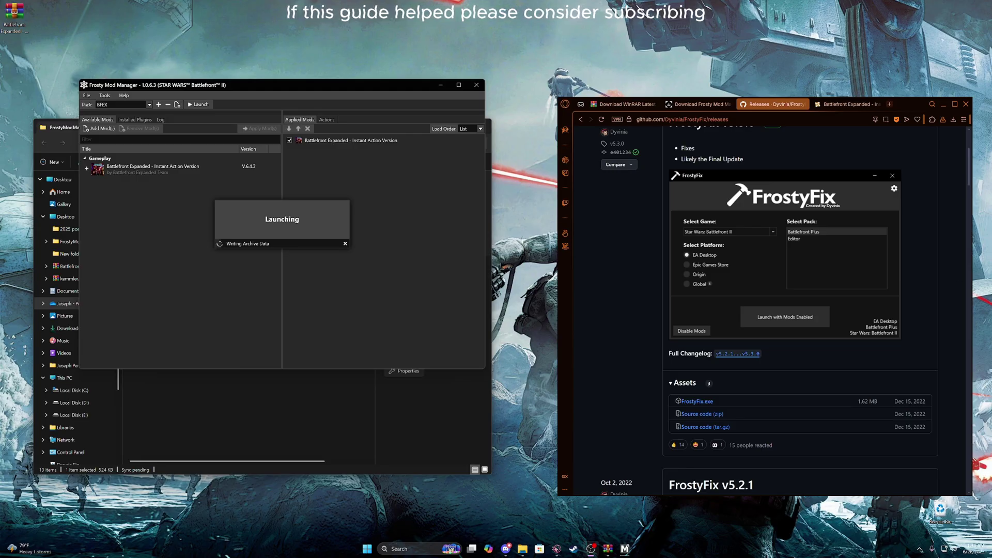
Wait for Battlefront II to finish launching, then scroll down the Collection heroes screen.
scroll(801, 331, "down", 15)
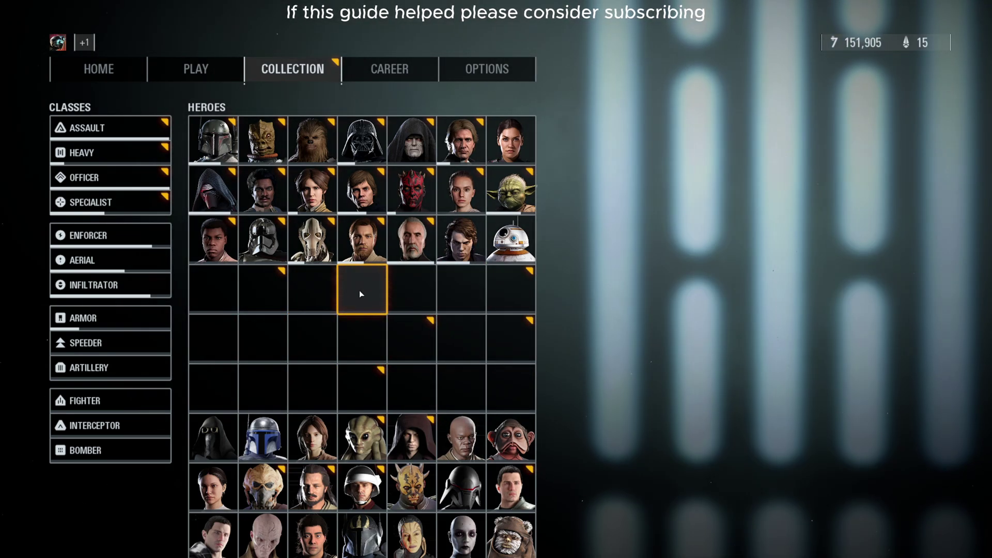
Preview two empty hero slots in the Collection, then return to the Collection section.
left_click(359, 290)
left_click(496, 295)
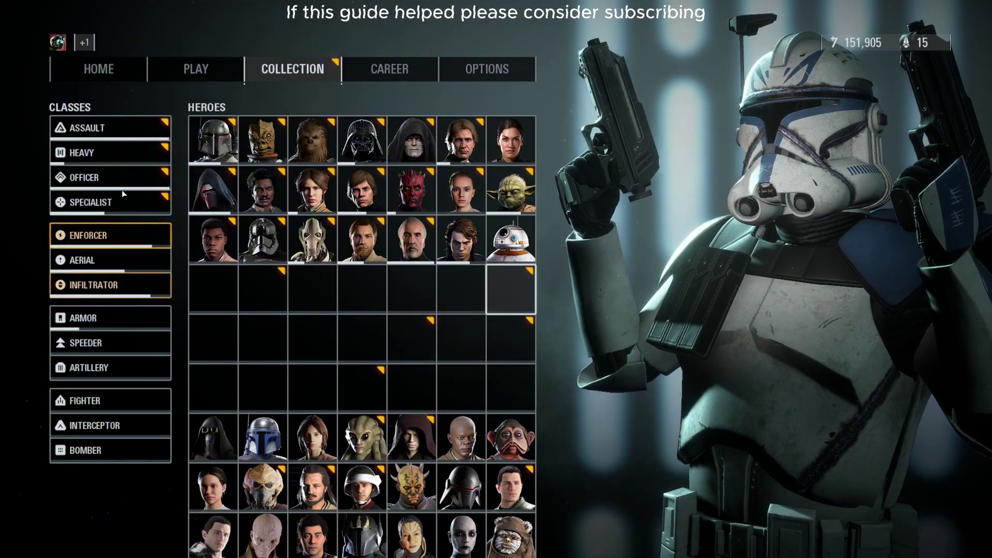
left_click(196, 69)
left_click(292, 69)
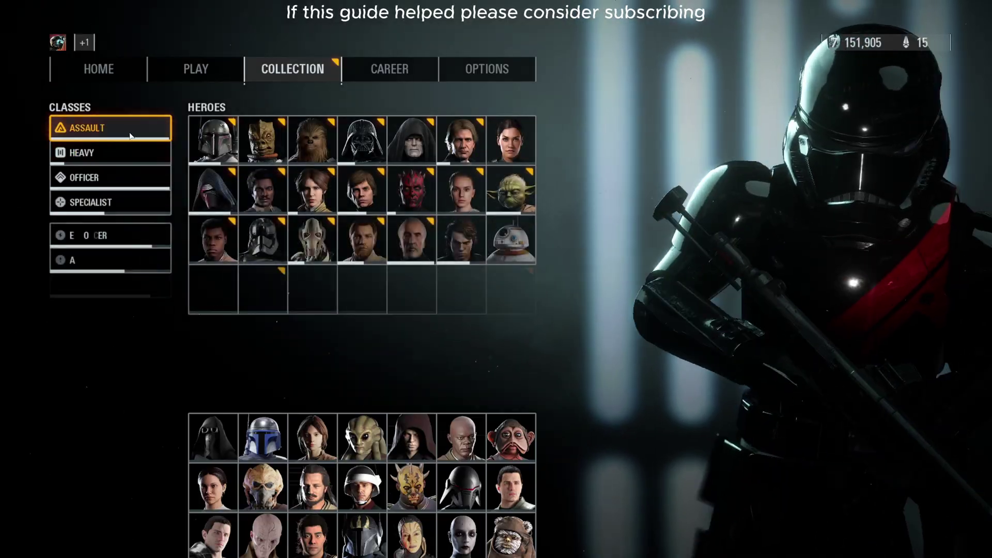
Go to Assault appearances and open the First Order appearances list.
left_click(111, 126)
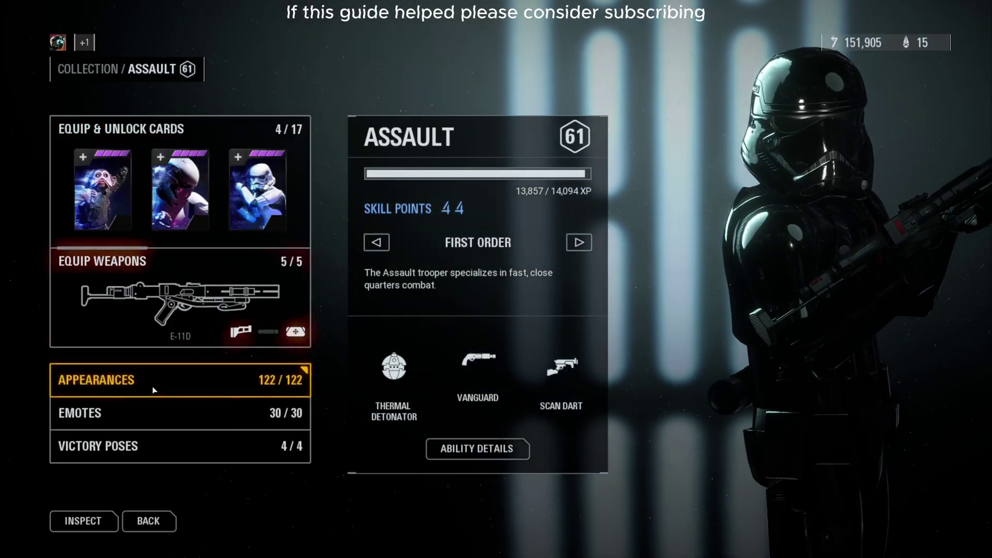
left_click(235, 379)
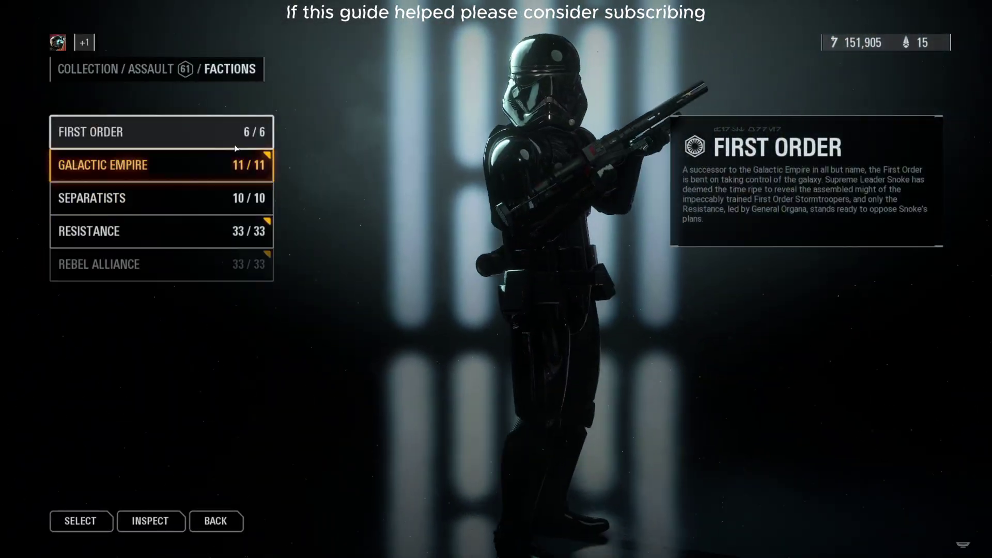
left_click(155, 132)
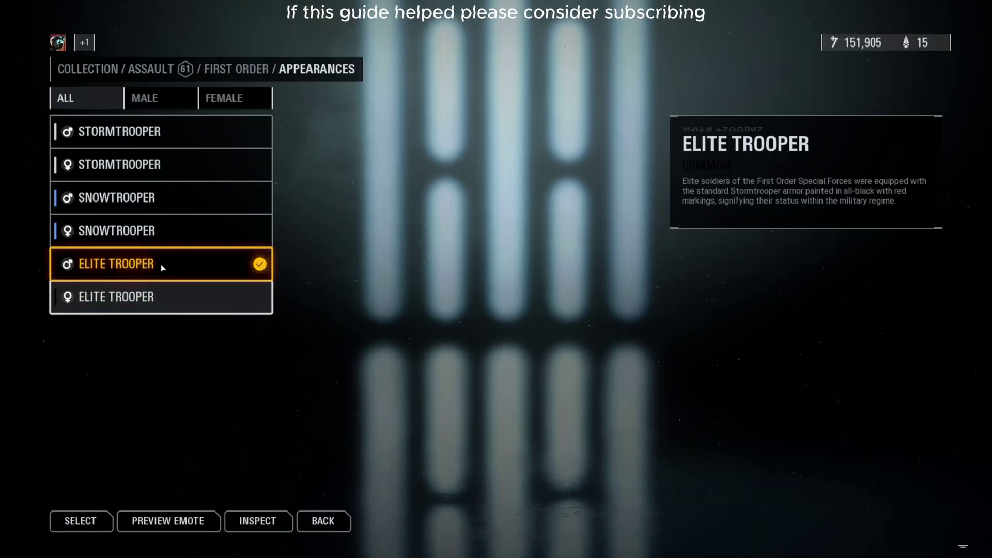